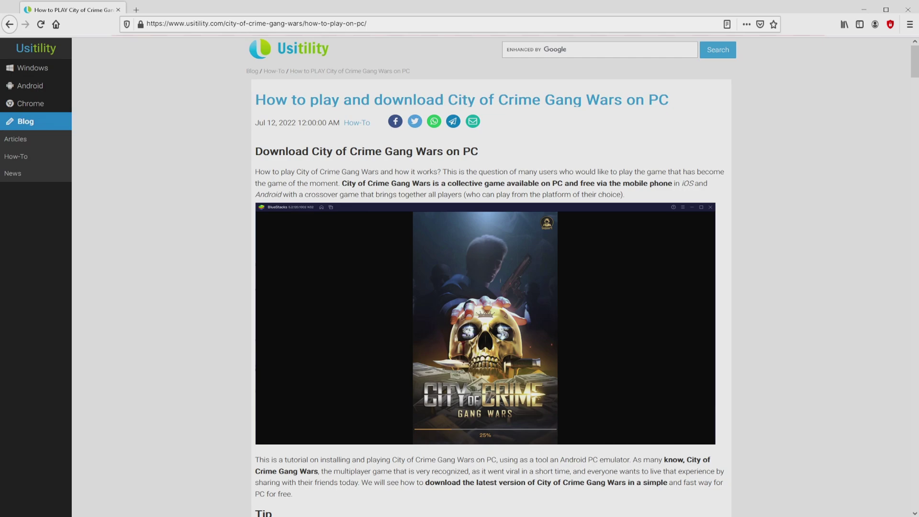
Look over the City of Crime: Gang Wars pages and start the BlueStacks download for playing it on PC
{"action": "scroll", "coordinate": [491, 277], "scroll_direction": "down", "scroll_amount": 4}
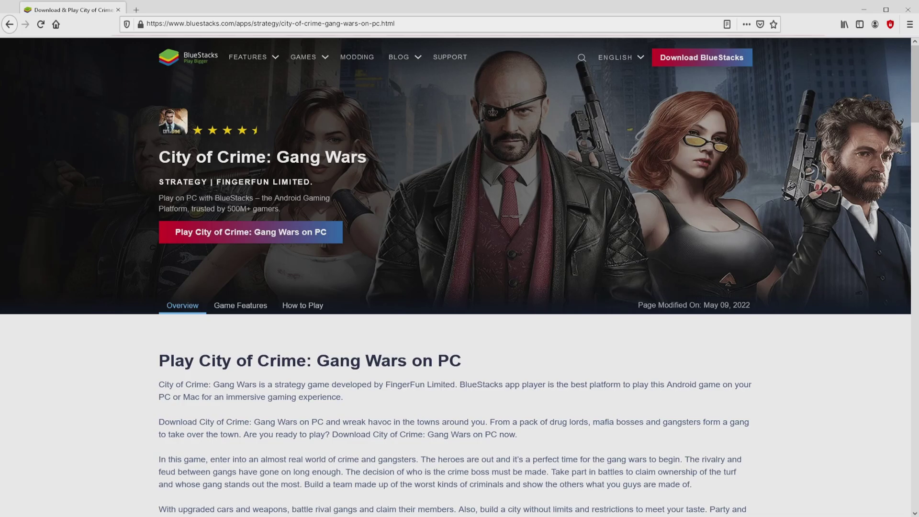
{"action": "scroll", "coordinate": [459, 277], "scroll_direction": "down", "scroll_amount": 15}
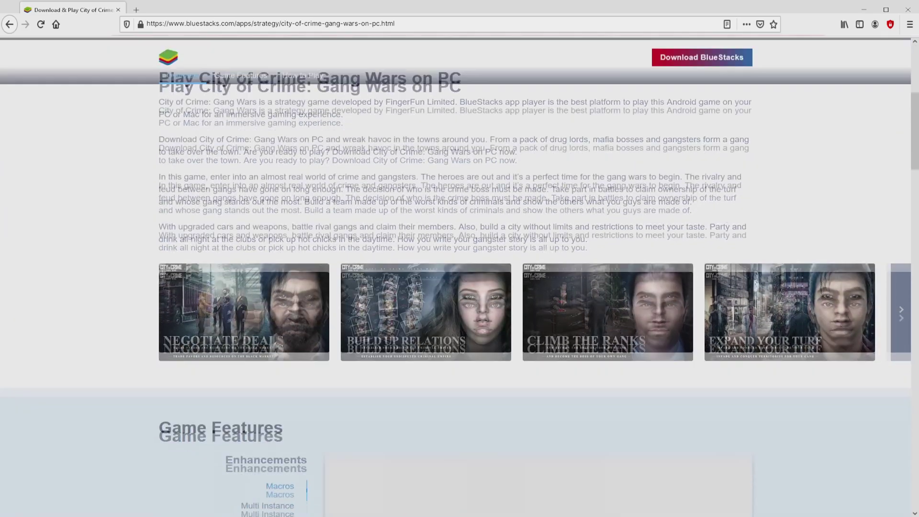
{"action": "scroll", "coordinate": [459, 278], "scroll_direction": "down", "scroll_amount": 5}
{"action": "scroll", "coordinate": [460, 277], "scroll_direction": "up", "scroll_amount": 10}
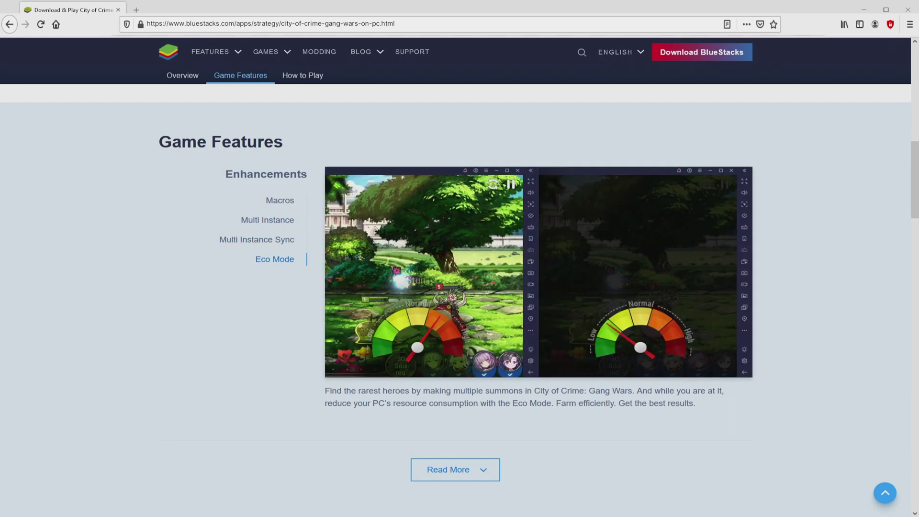
{"action": "key", "text": "Home"}
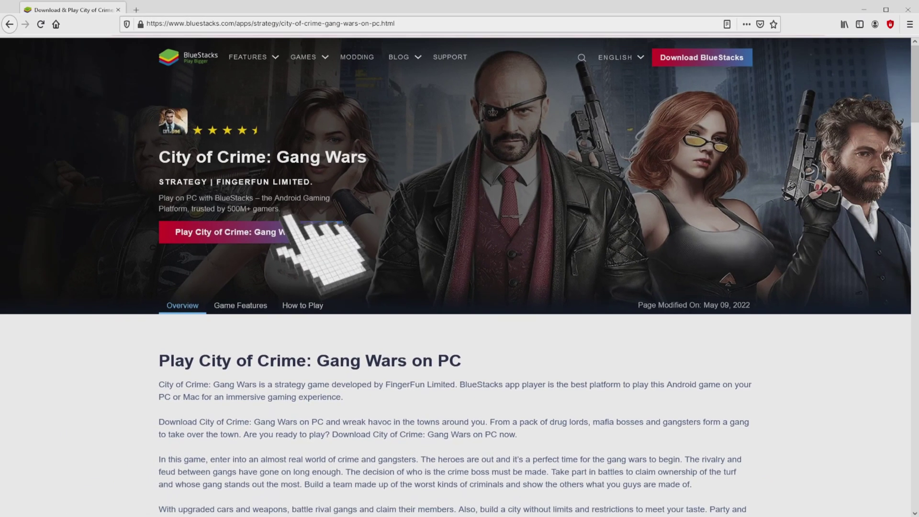
{"action": "left_click", "coordinate": [287, 231]}
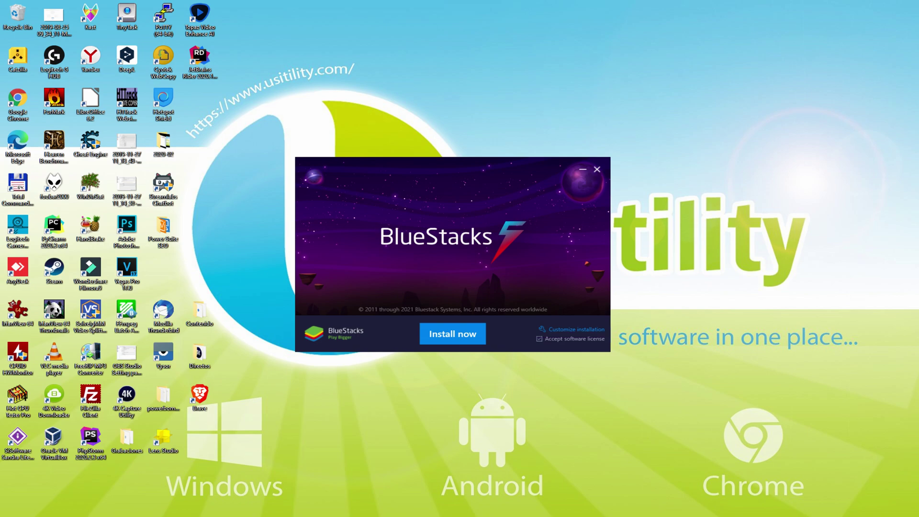
Check the BlueStacks data path in the custom installation options and install with the default location
{"action": "left_click", "coordinate": [567, 329]}
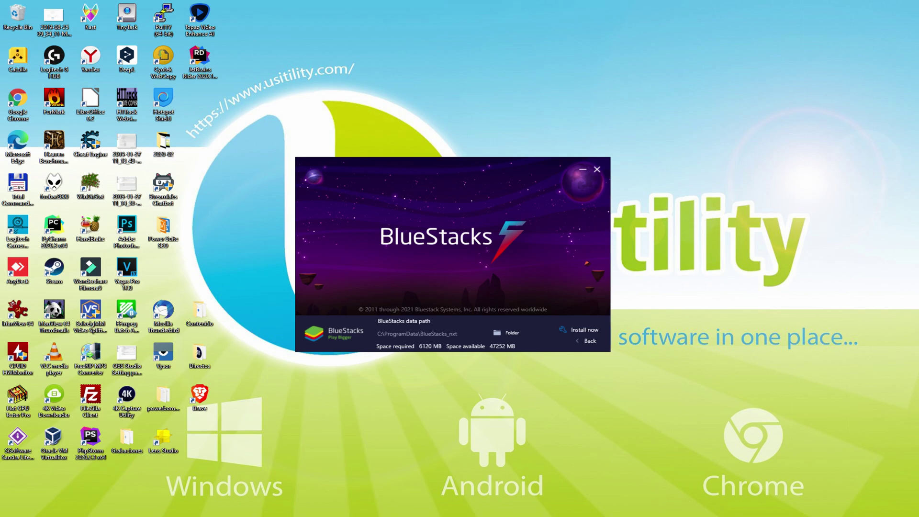
{"action": "left_click", "coordinate": [579, 340]}
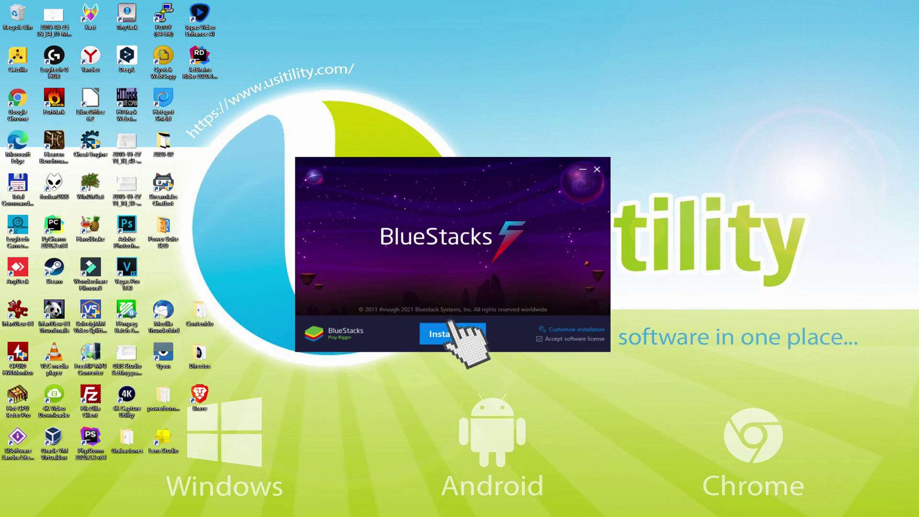
{"action": "left_click", "coordinate": [454, 333]}
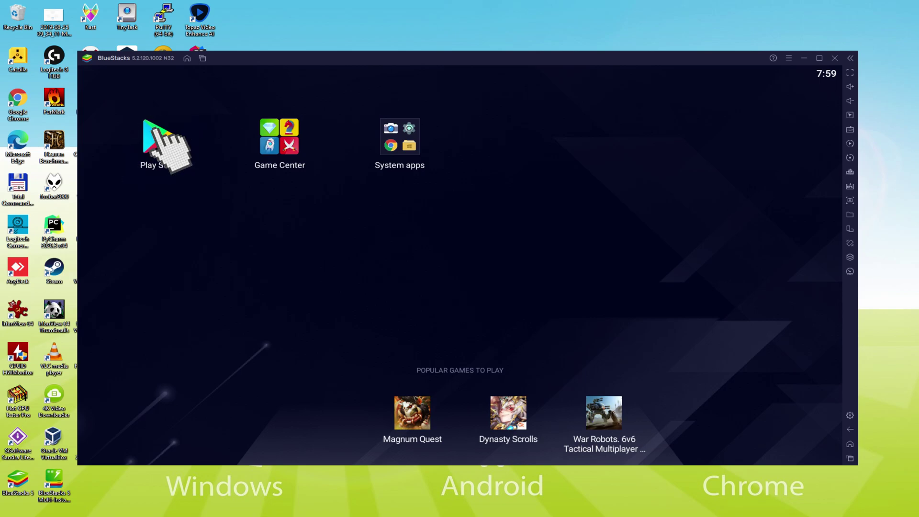
Sign in to the Play Store, agree to the Google terms, and accept Google services after toggling Google Drive backup
{"action": "left_click", "coordinate": [159, 137]}
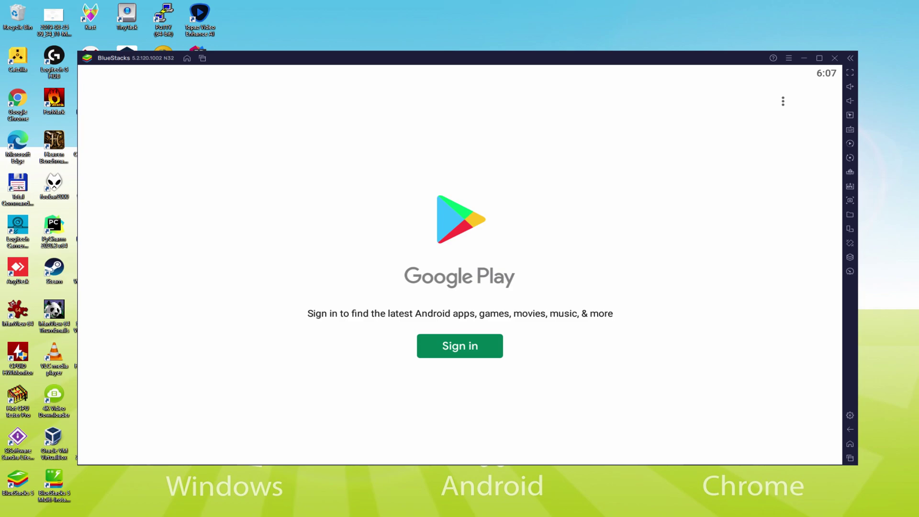
{"action": "left_click", "coordinate": [461, 341]}
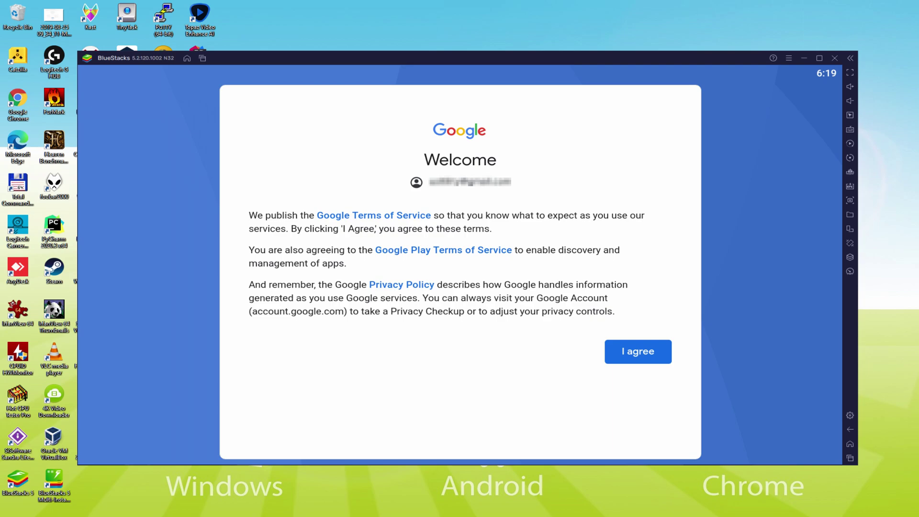
{"action": "left_click", "coordinate": [634, 354]}
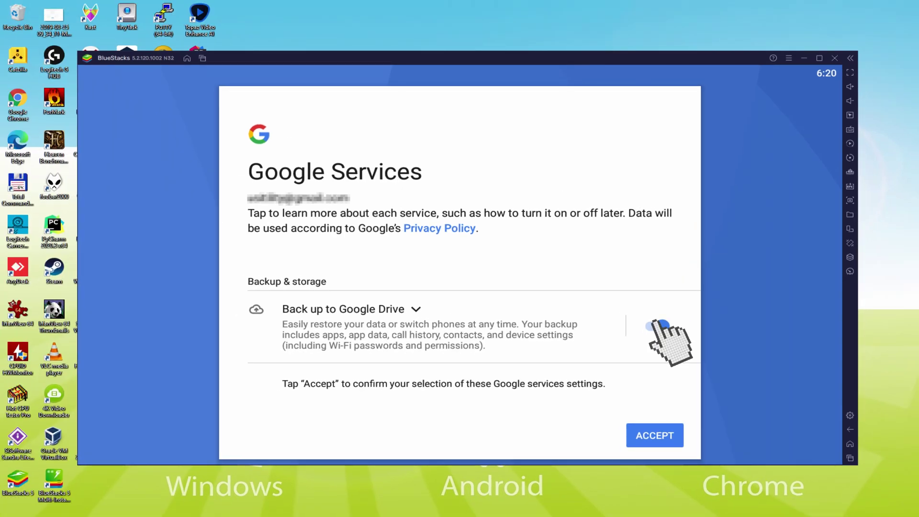
{"action": "left_click", "coordinate": [654, 324]}
{"action": "left_click", "coordinate": [653, 433]}
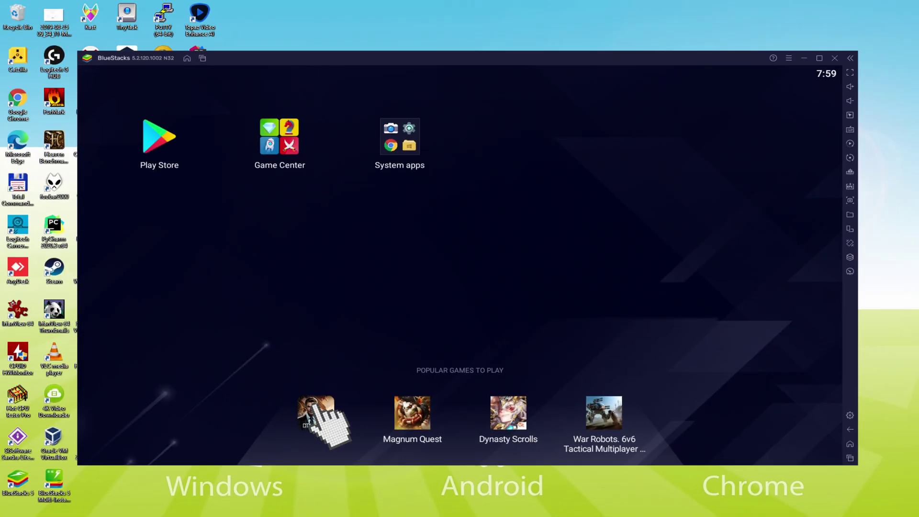
Install City of Crime: Gang Wars from the popular games on the BlueStacks home screen
{"action": "left_click", "coordinate": [316, 406]}
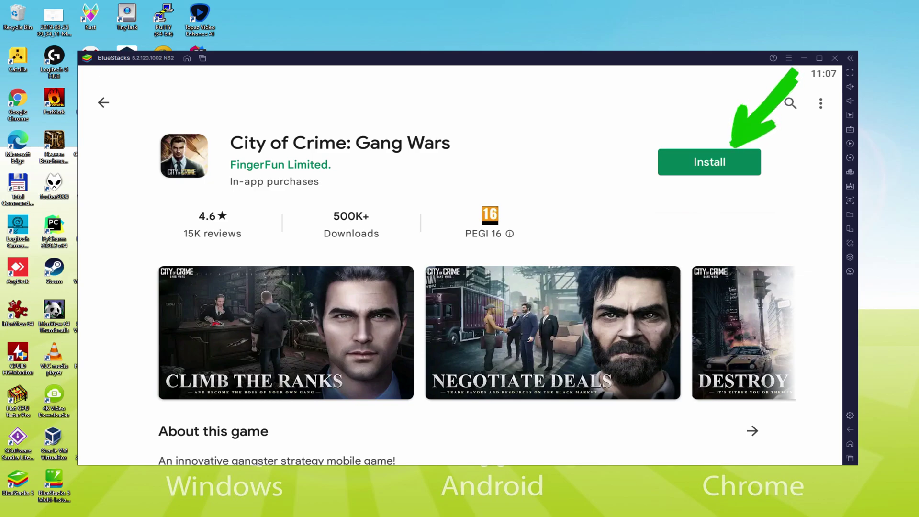
{"action": "left_click", "coordinate": [735, 153]}
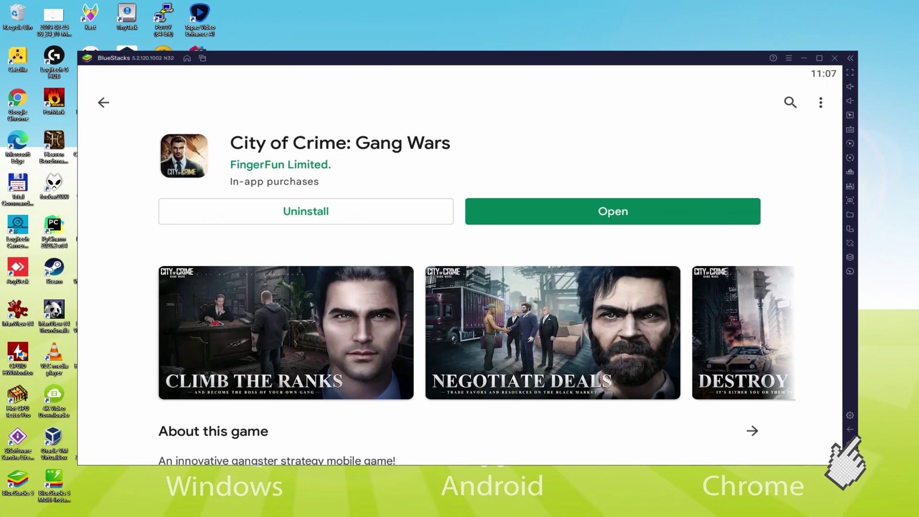
{"action": "left_click", "coordinate": [830, 418]}
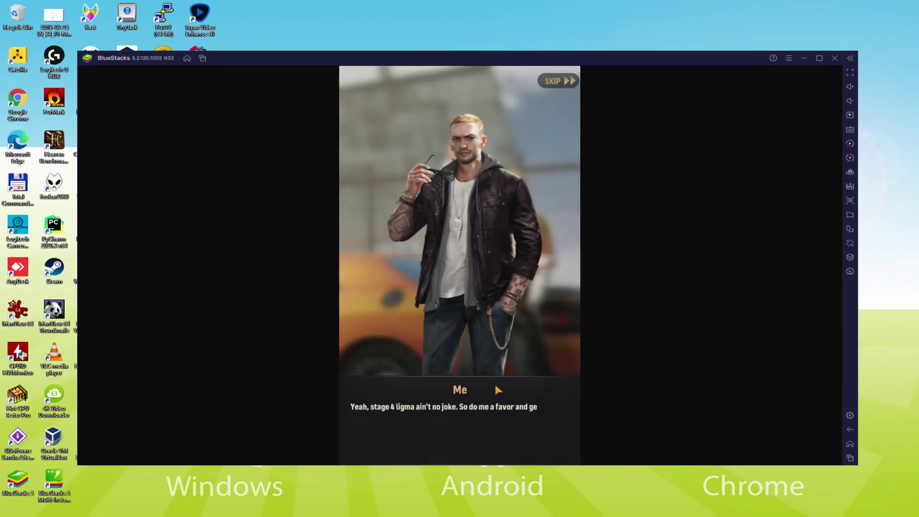
Advance the game's opening dialogue past Ramirez's introduction and maximize the emulator window
{"action": "left_click", "coordinate": [565, 446]}
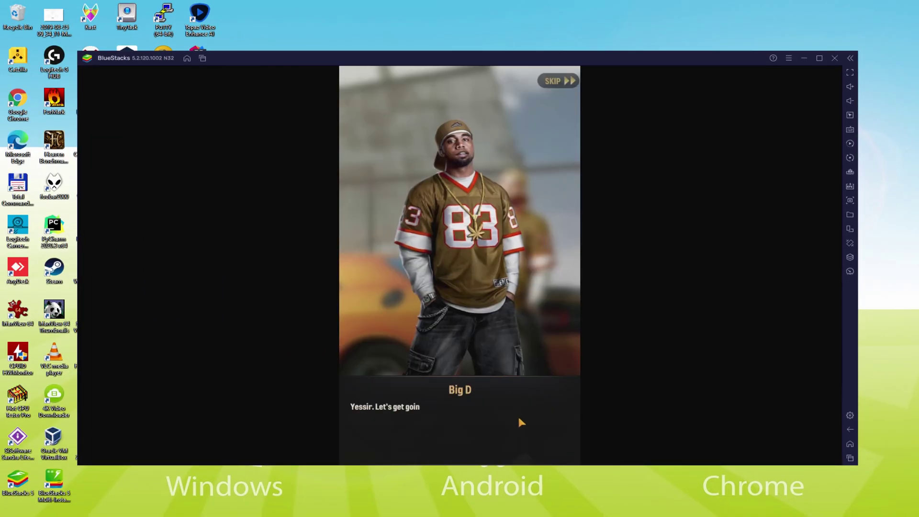
{"action": "left_click", "coordinate": [521, 420]}
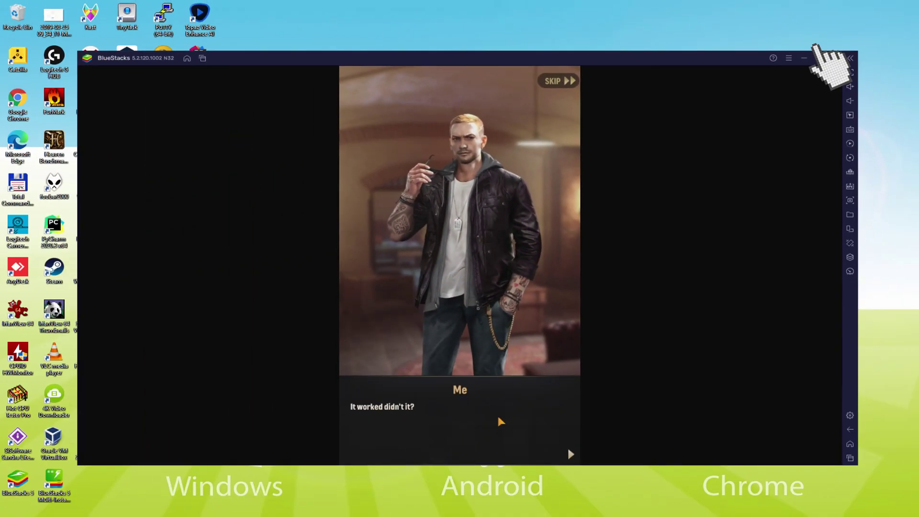
{"action": "left_click", "coordinate": [737, 108]}
{"action": "left_click", "coordinate": [496, 455]}
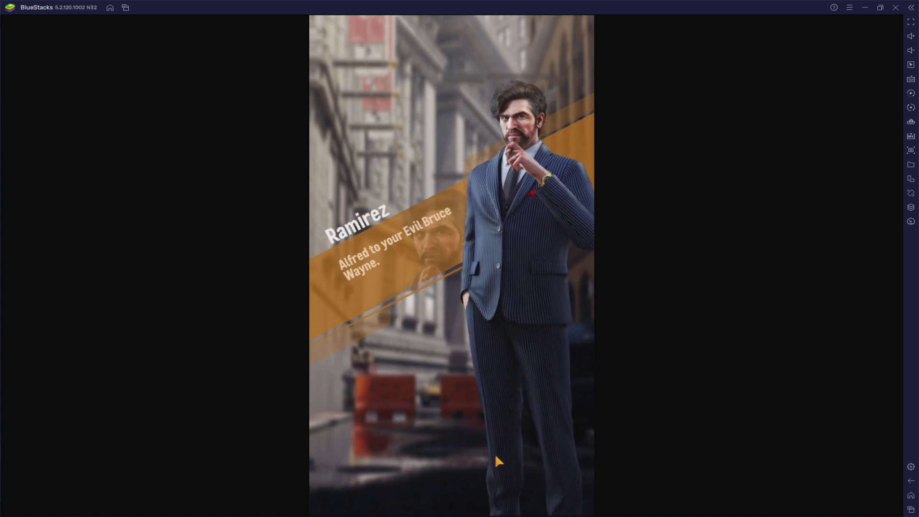
{"action": "left_click", "coordinate": [495, 452]}
{"action": "left_click", "coordinate": [493, 410]}
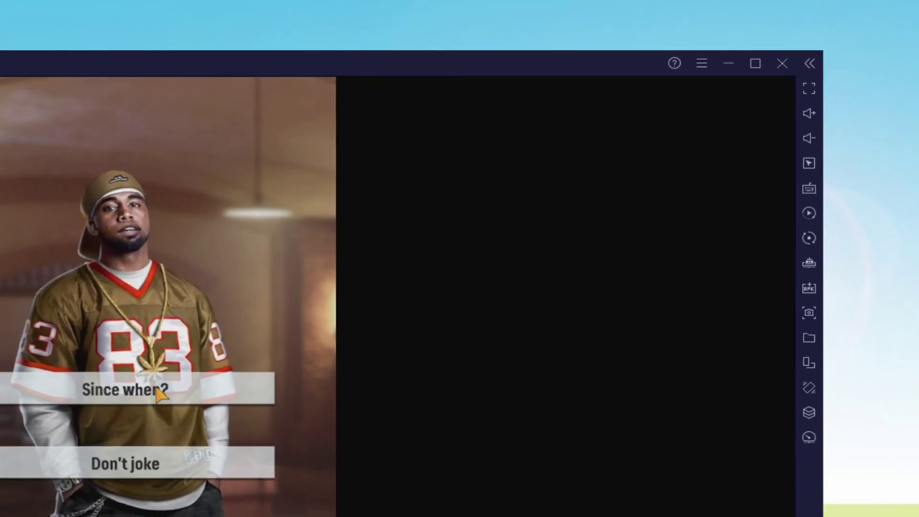
Answer the story dialogue with "Since when?" and "Who's messin' with us?" and continue the conversation
{"action": "left_click", "coordinate": [158, 395]}
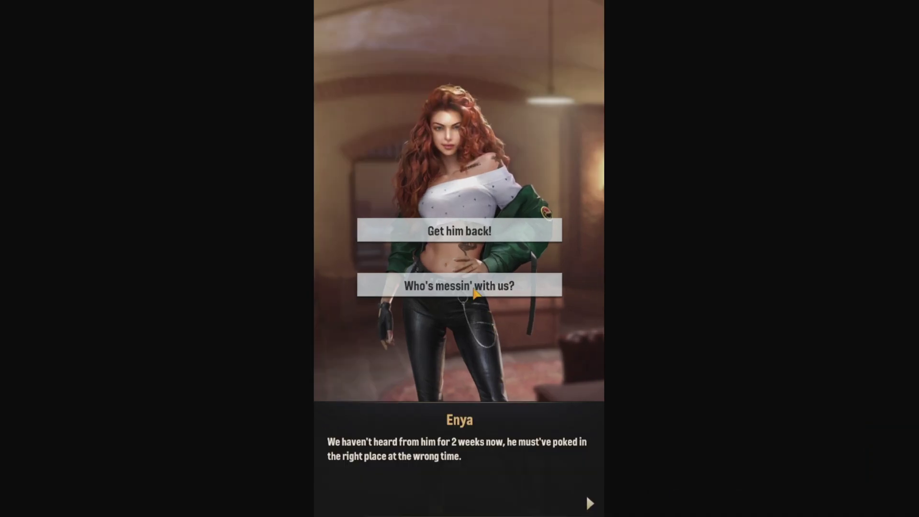
{"action": "left_click", "coordinate": [476, 292]}
{"action": "left_click", "coordinate": [512, 441]}
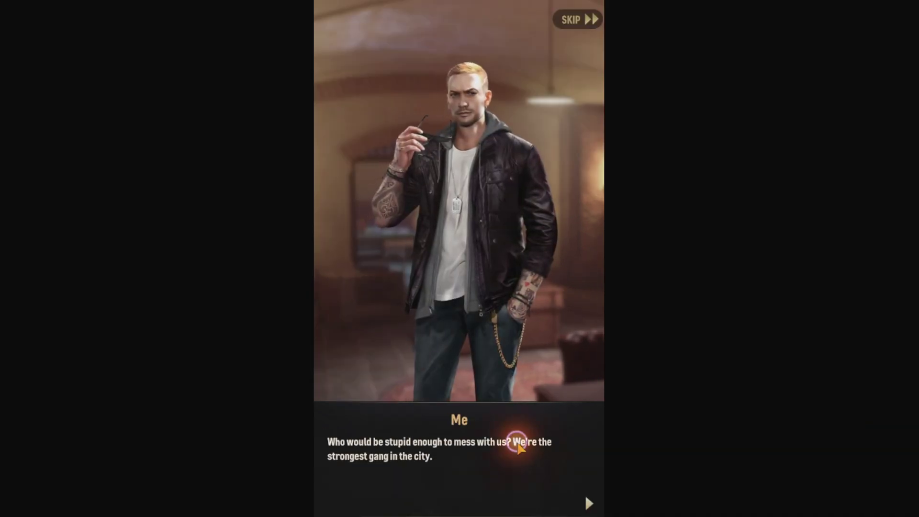
{"action": "left_click", "coordinate": [519, 446]}
{"action": "left_click", "coordinate": [518, 445]}
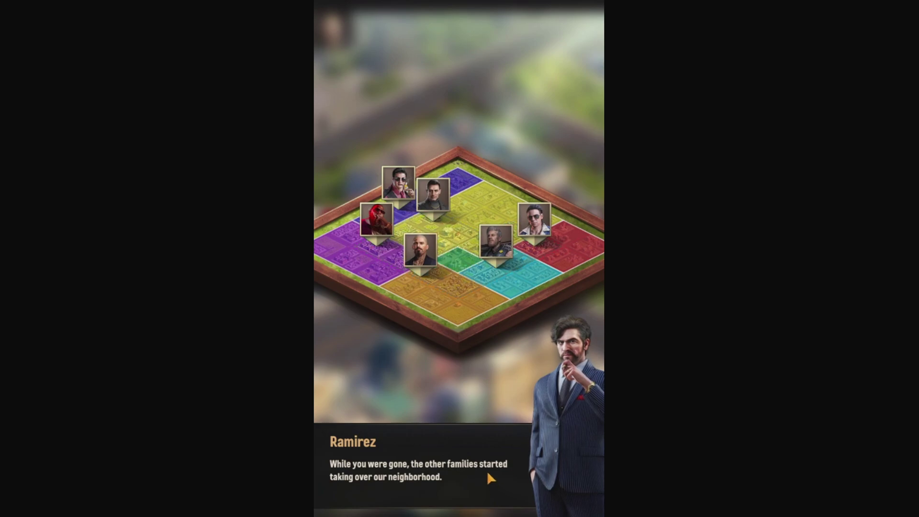
Continue through Ramirez's briefing on the neighborhood map and finish the gang conversation
{"action": "left_click", "coordinate": [488, 473]}
{"action": "left_click", "coordinate": [486, 470]}
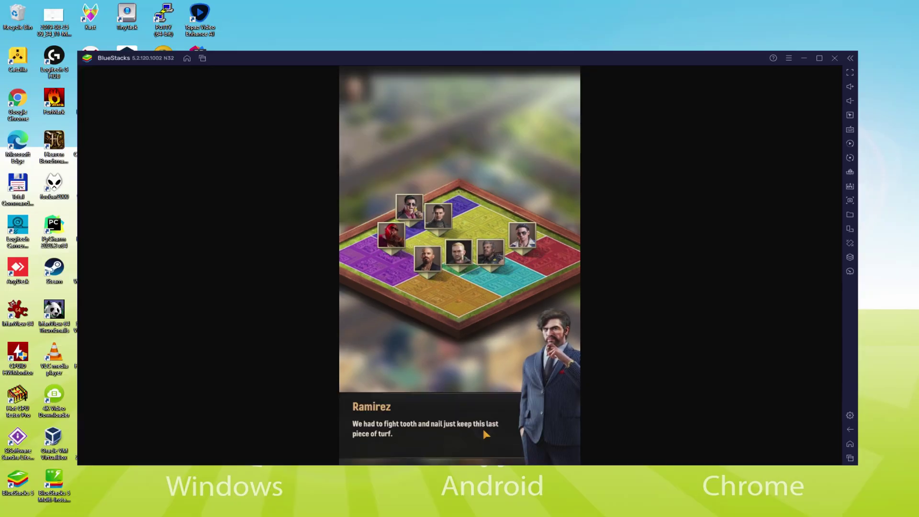
{"action": "left_click", "coordinate": [483, 431]}
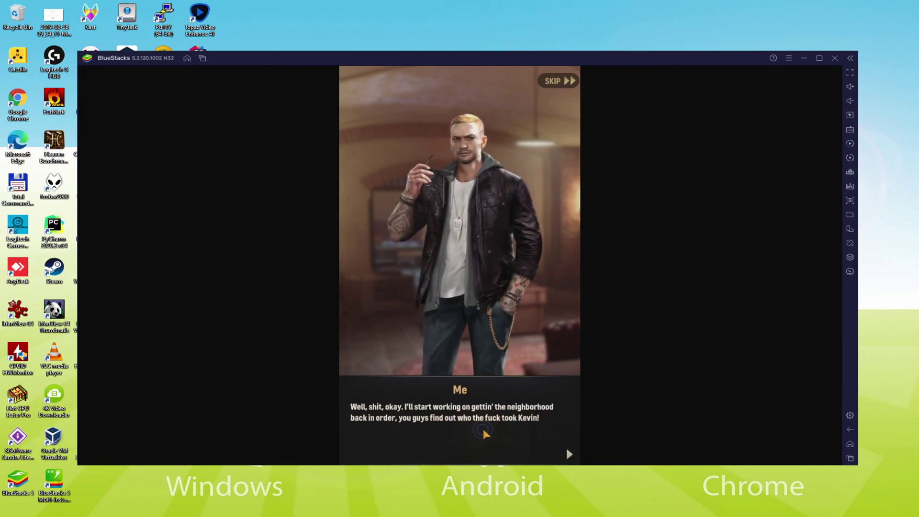
{"action": "left_click", "coordinate": [483, 431]}
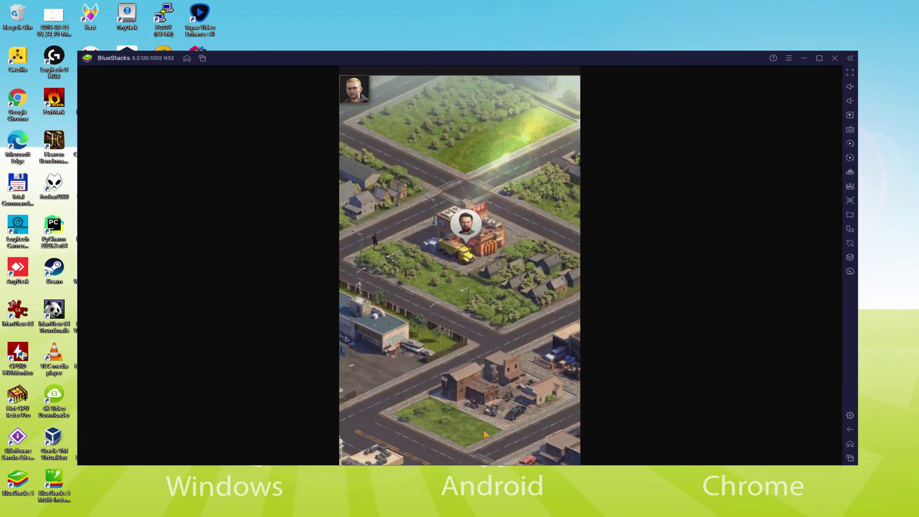
Meet the contractor Duke at his building on the city map and complete his dialogue
{"action": "left_click", "coordinate": [507, 413]}
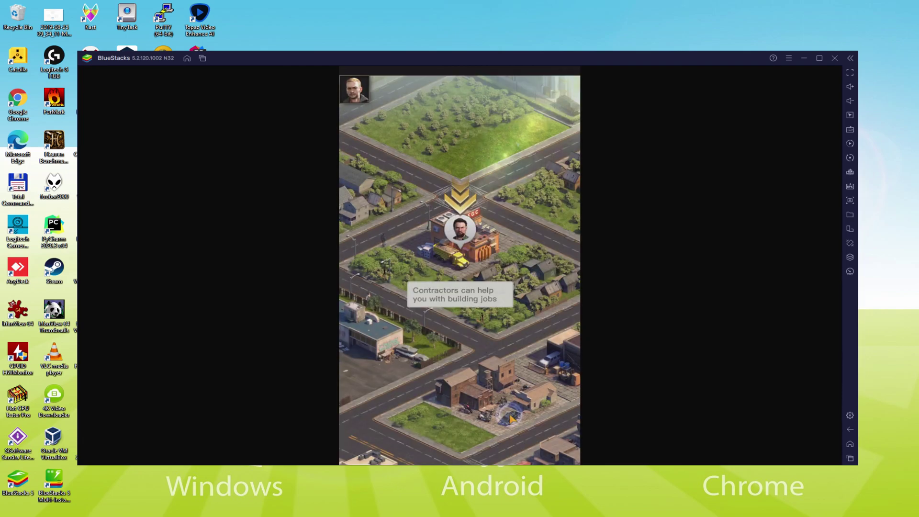
{"action": "left_click", "coordinate": [462, 236]}
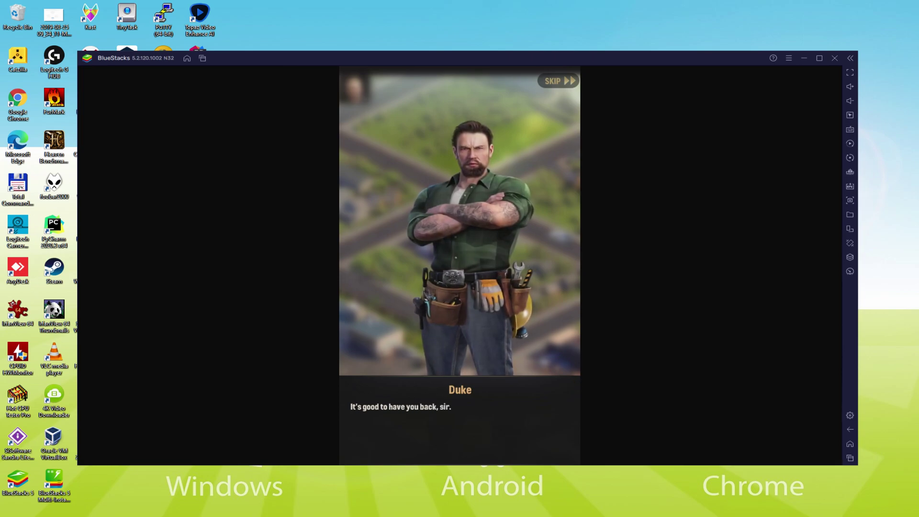
{"action": "left_click", "coordinate": [485, 428]}
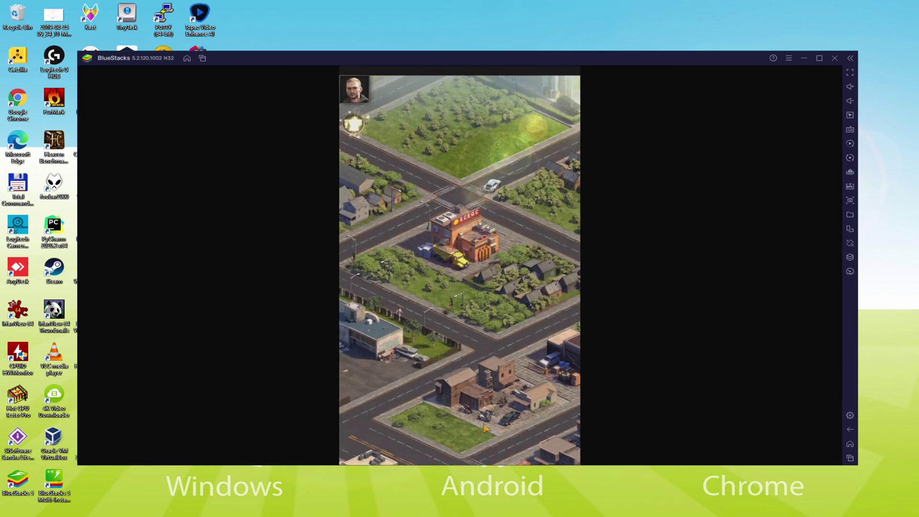
{"action": "left_click", "coordinate": [468, 326]}
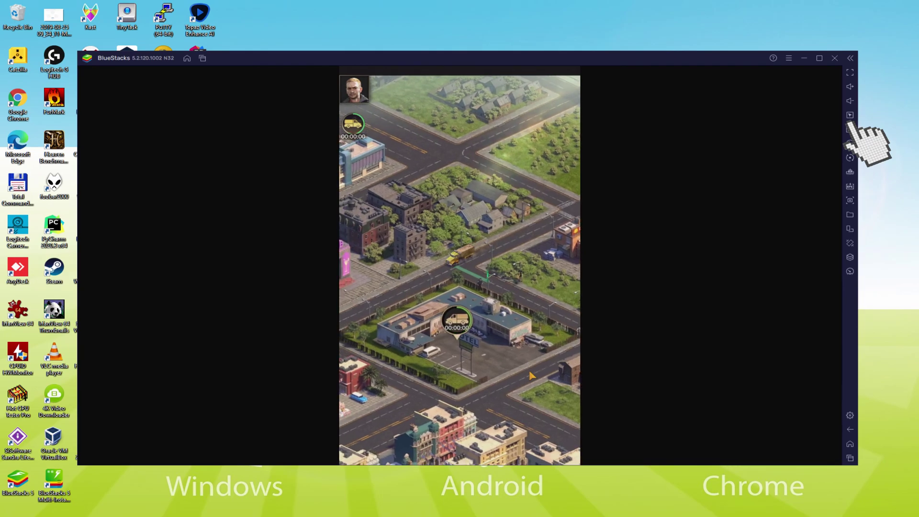
View the keyboard and mouse options in the game's controls editor and close it
{"action": "key", "text": "ctrl+shift+a"}
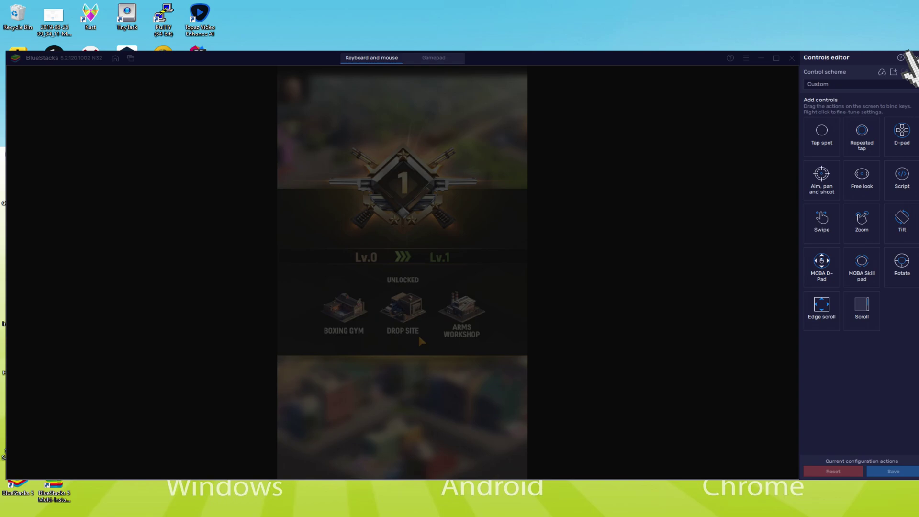
{"action": "key", "text": "Escape"}
Dismiss the level-up screen, send Big D on the Oversee the Nightclub errand and collect its reward
{"action": "left_click", "coordinate": [492, 355]}
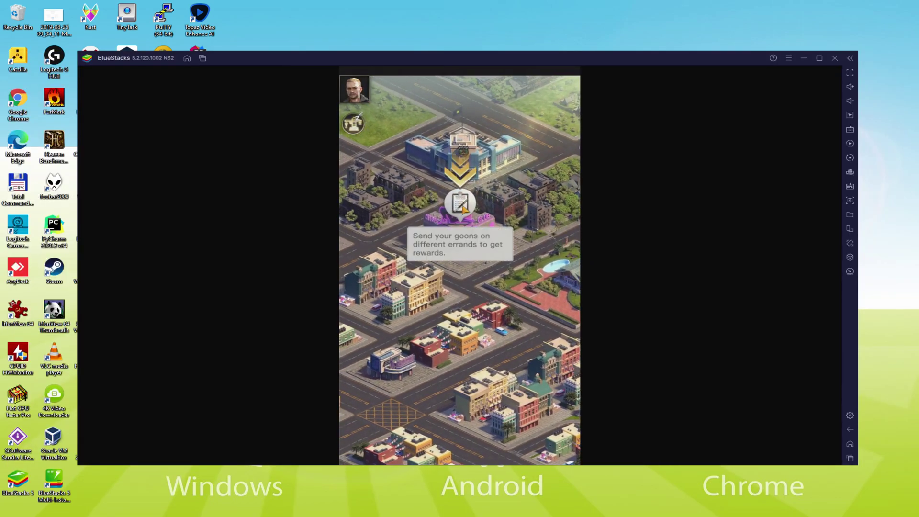
{"action": "left_click", "coordinate": [460, 204]}
{"action": "left_click", "coordinate": [413, 312]}
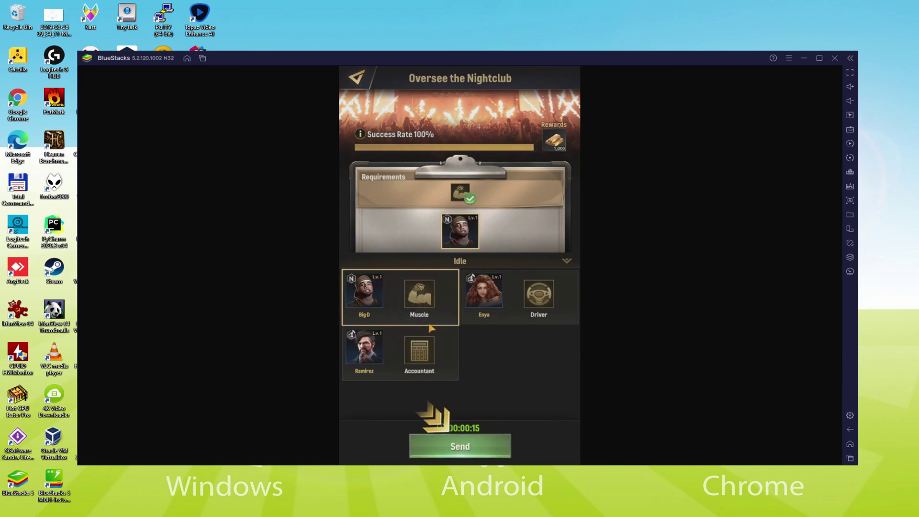
{"action": "left_click", "coordinate": [485, 453]}
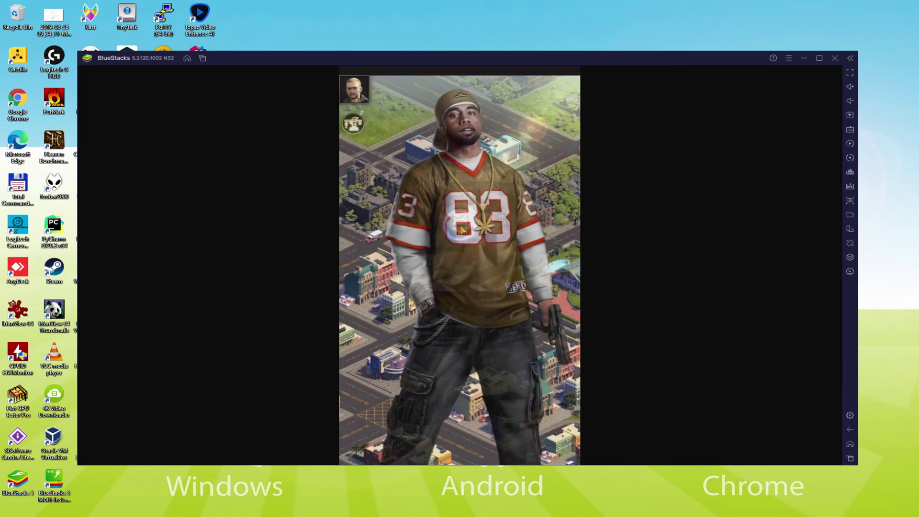
{"action": "left_click", "coordinate": [490, 347]}
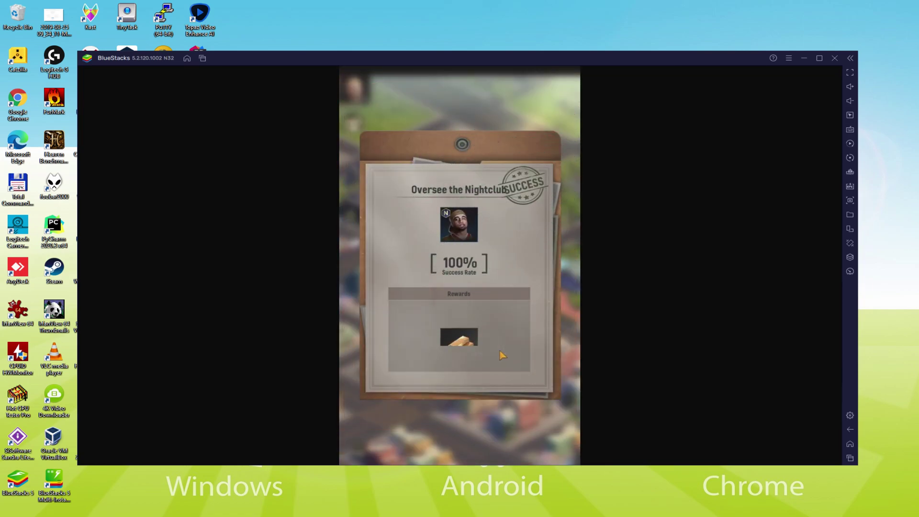
{"action": "left_click", "coordinate": [500, 354]}
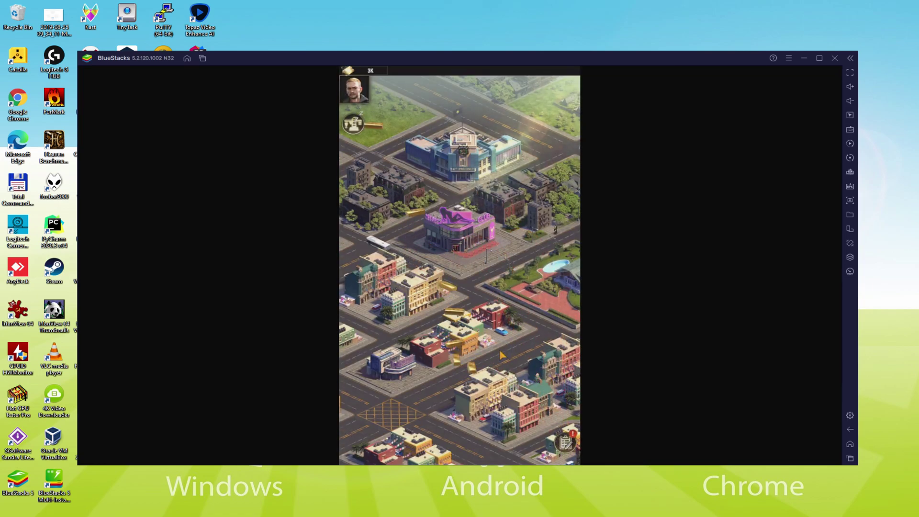
Advance the story dialogue over the nightclub on the city map and continue the conversation with Evelyn at the bar
{"action": "left_click", "coordinate": [459, 328]}
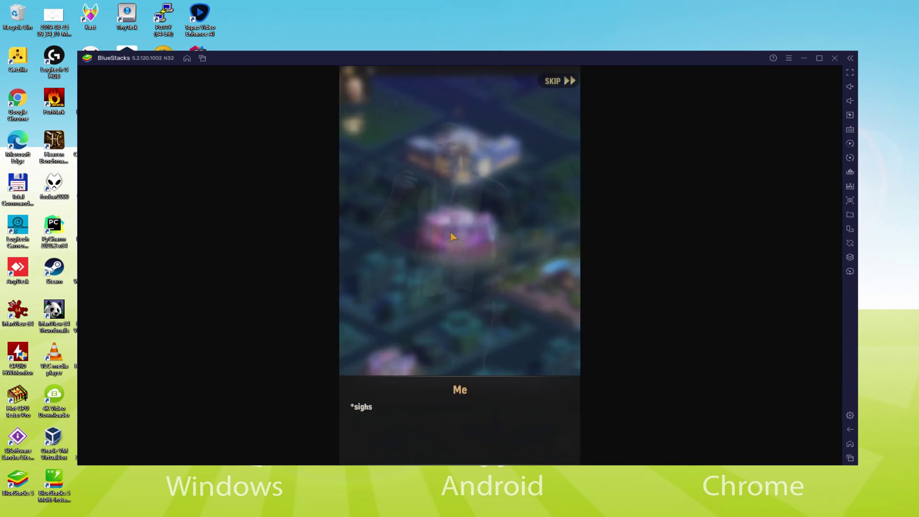
{"action": "left_click", "coordinate": [448, 382]}
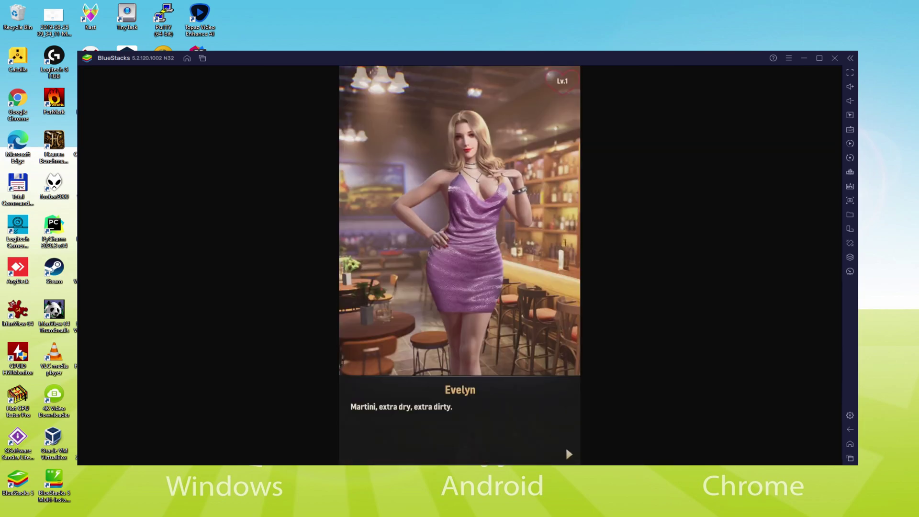
{"action": "left_click", "coordinate": [525, 407]}
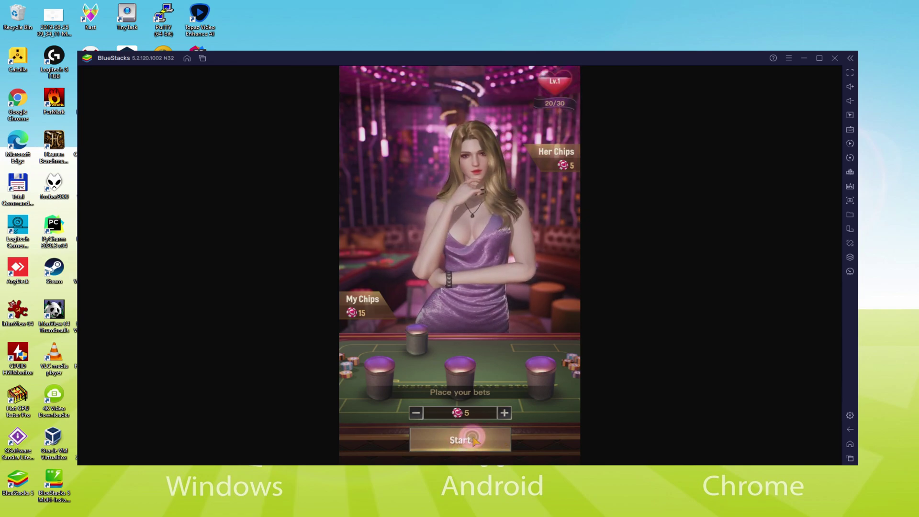
Play a round of the dice cup game against Evelyn with a 5-chip bet and invite her for drinks
{"action": "left_click", "coordinate": [475, 441]}
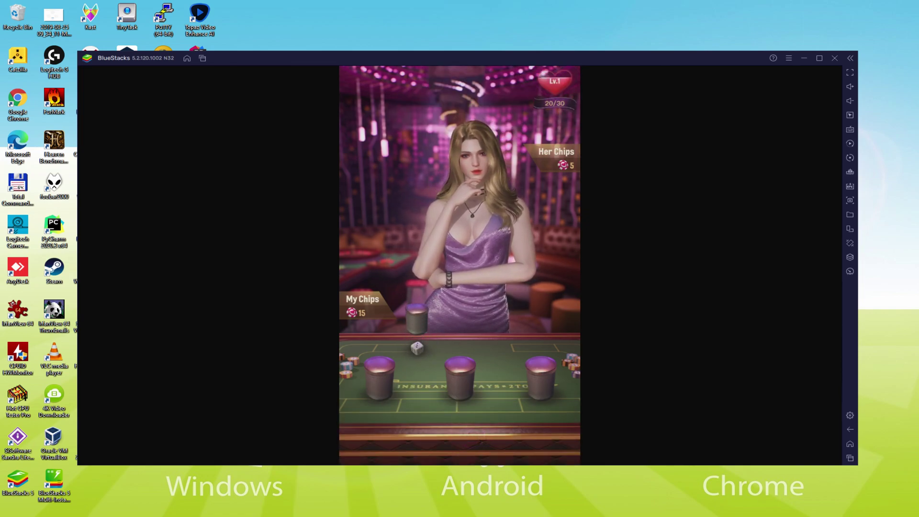
{"action": "left_click", "coordinate": [539, 403]}
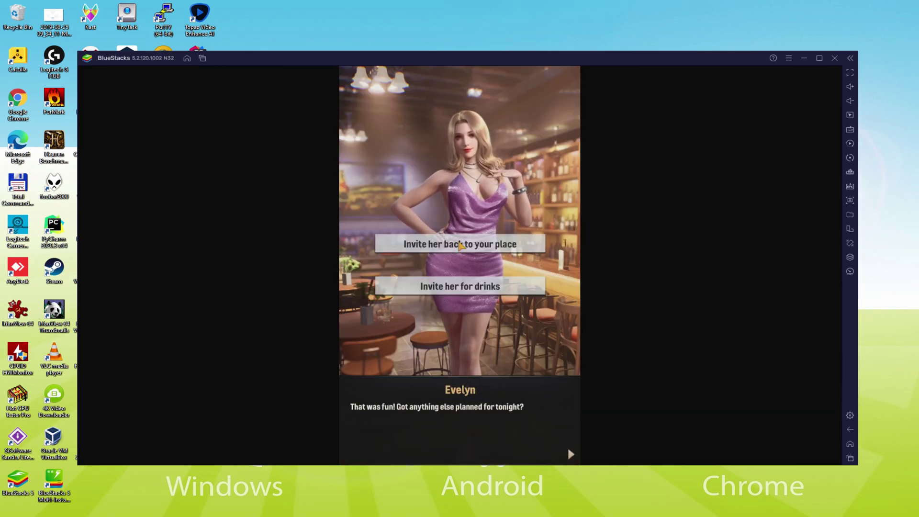
{"action": "left_click", "coordinate": [471, 285]}
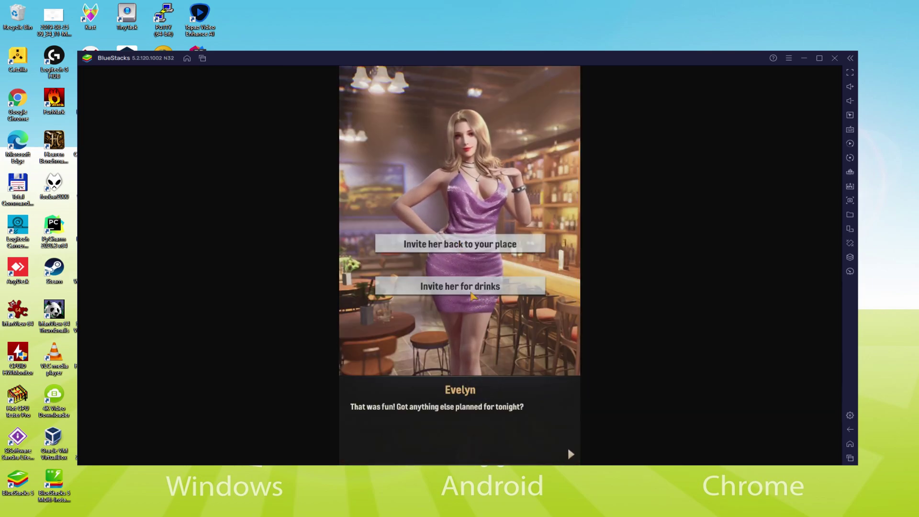
{"action": "left_click", "coordinate": [486, 417]}
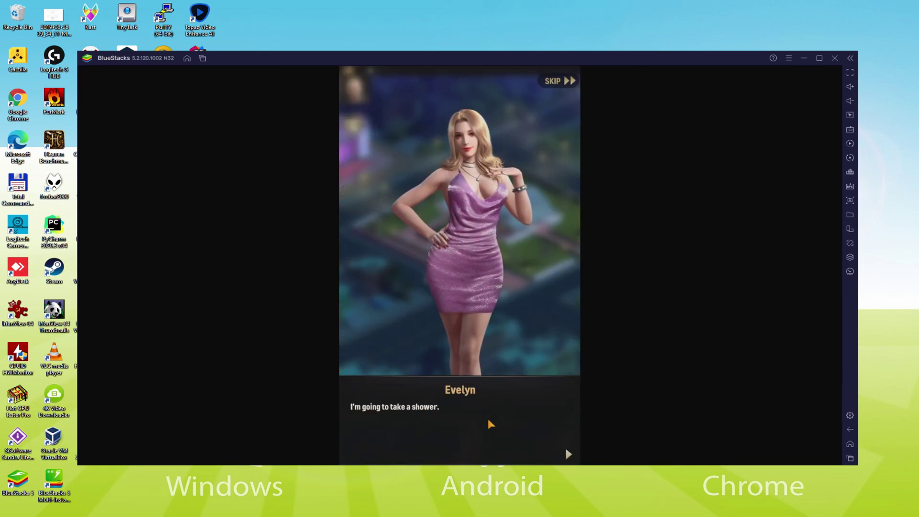
Ask Evelyn if she needs help, finish her dialogue at the villa and start the follow-up shower scene
{"action": "left_click", "coordinate": [487, 419]}
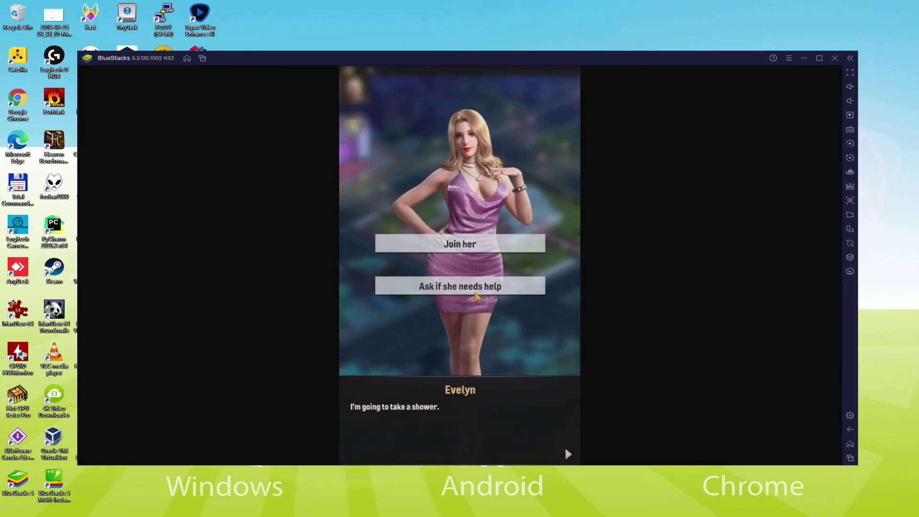
{"action": "left_click", "coordinate": [471, 287]}
{"action": "left_click", "coordinate": [481, 443]}
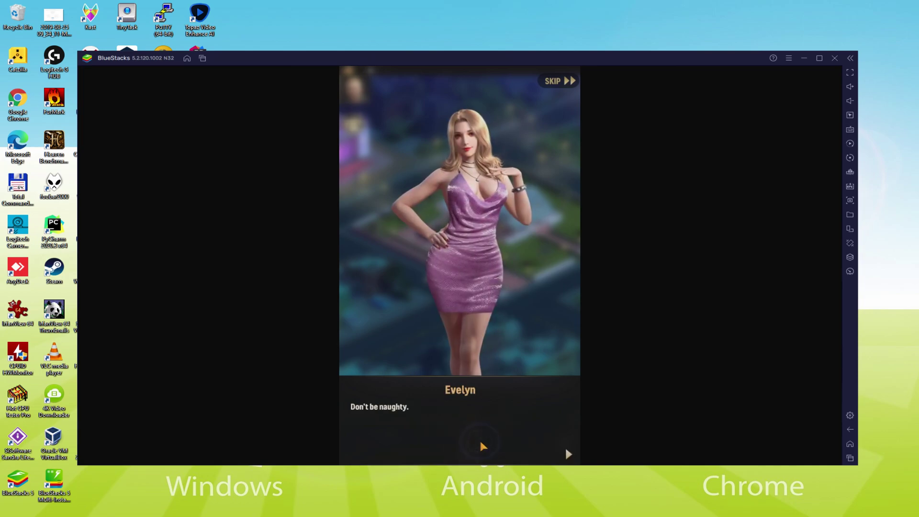
{"action": "left_click", "coordinate": [481, 444]}
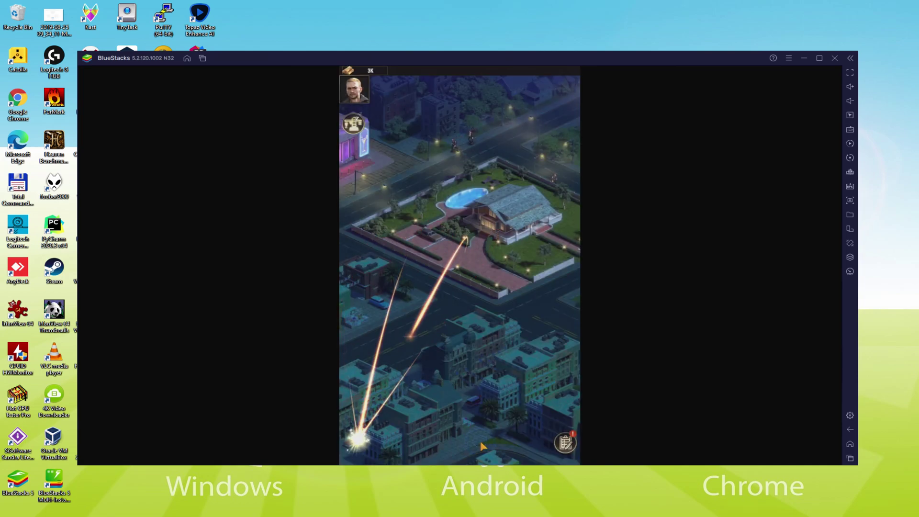
{"action": "left_click", "coordinate": [365, 440]}
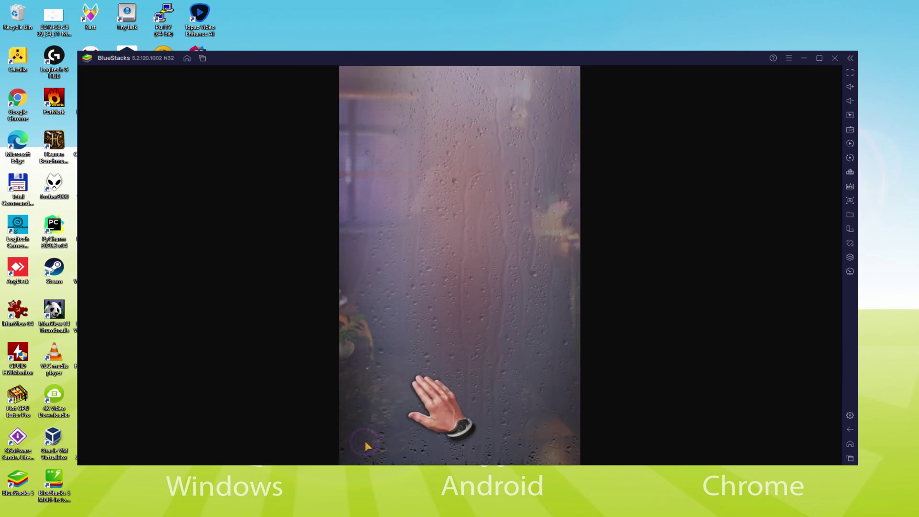